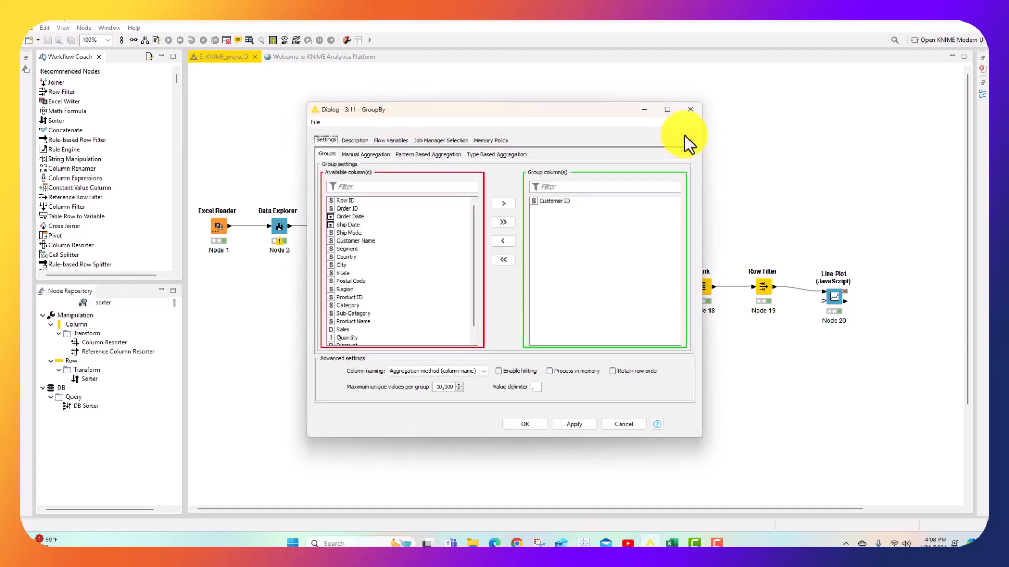
- Review the group column and the manual aggregation settings of the GroupBy node (Node 11), leaving its configuration as it is
{"action": "left_click", "coordinate": [561, 201]}
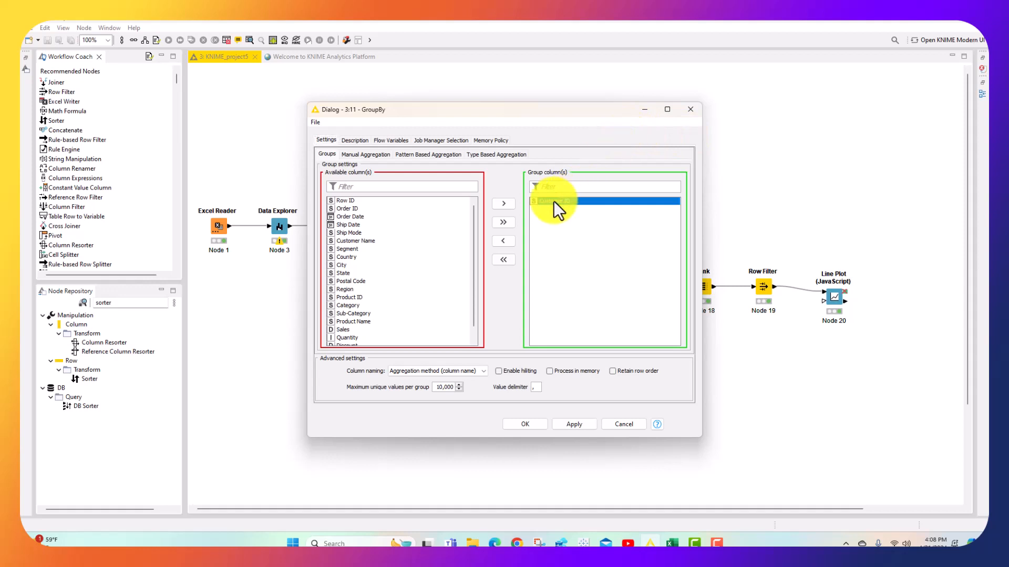
{"action": "left_click", "coordinate": [374, 155]}
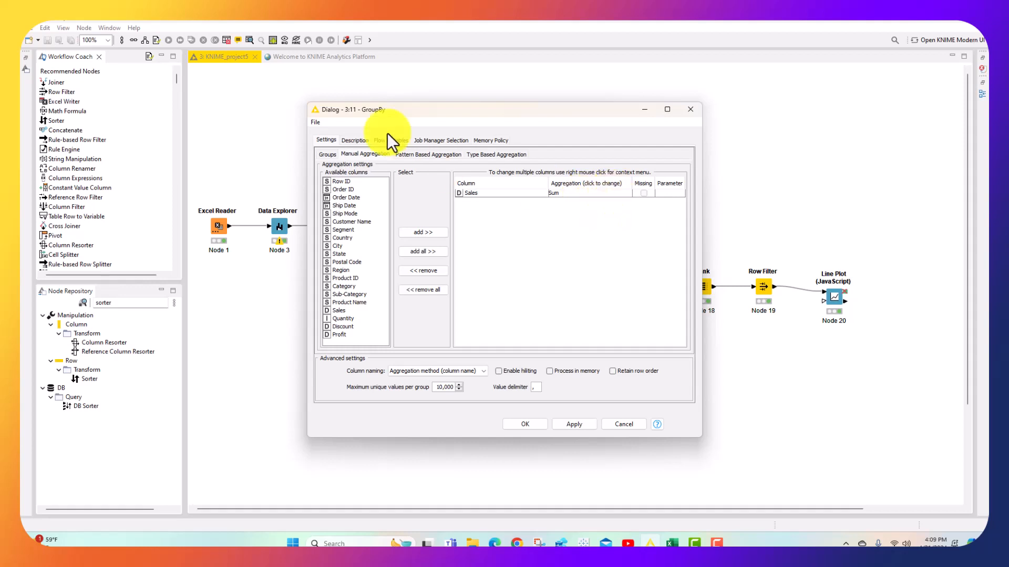
{"action": "left_click", "coordinate": [326, 155]}
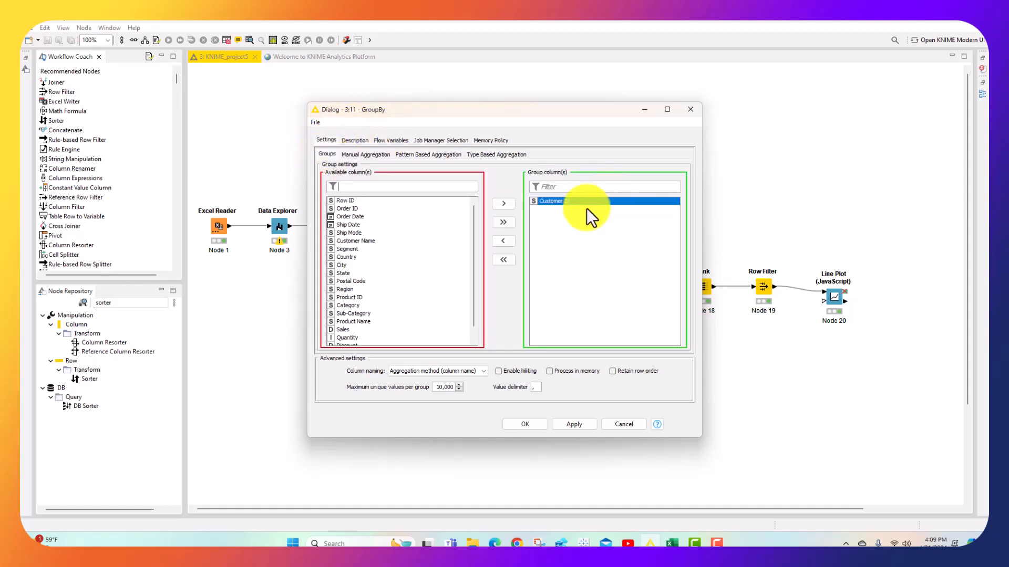
{"action": "left_click", "coordinate": [371, 154]}
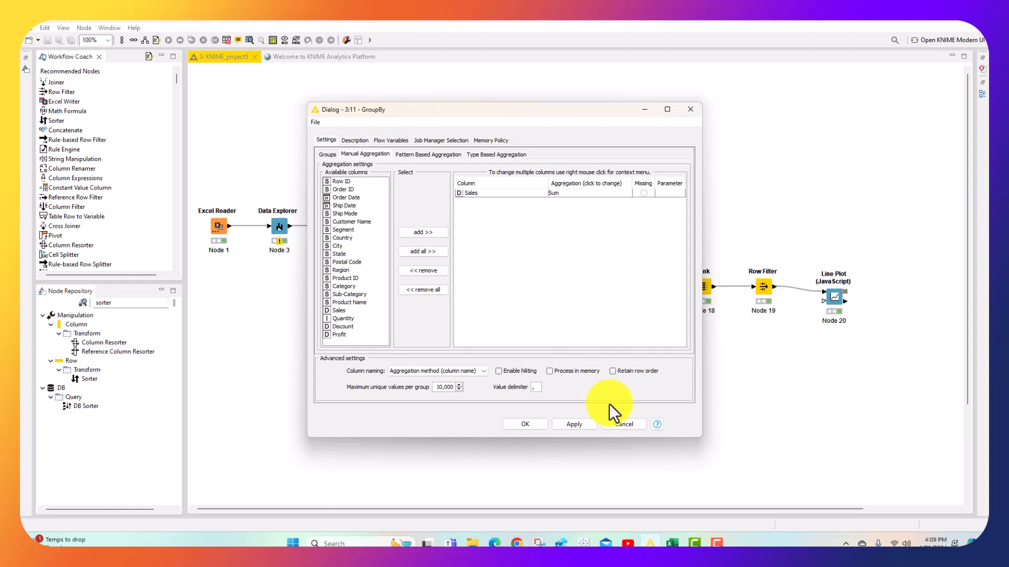
{"action": "left_click", "coordinate": [629, 426]}
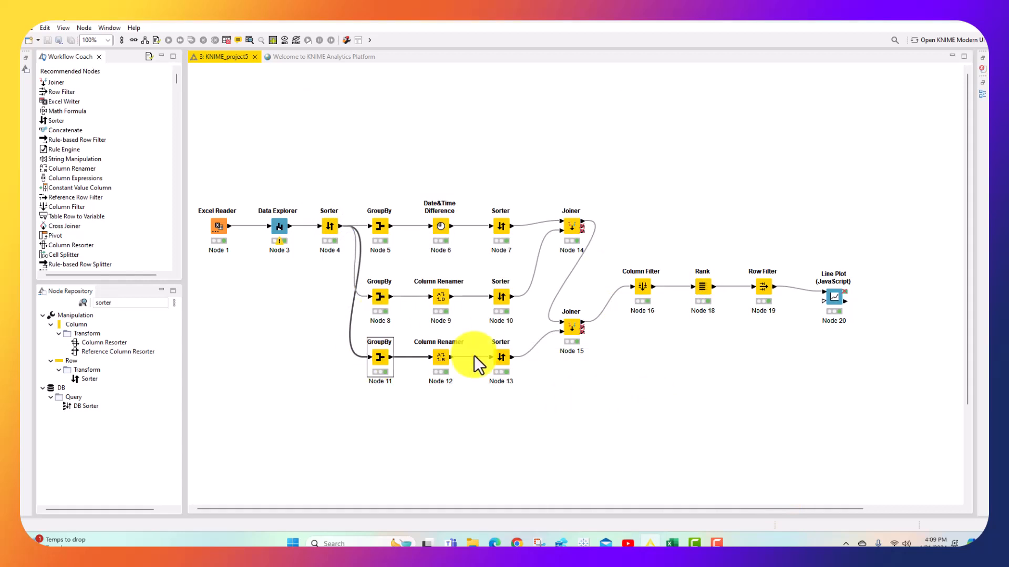
- Examine the group table output of the GroupBy node (Node 11) with both columns widened, and close it
{"action": "right_click", "coordinate": [380, 357]}
{"action": "left_click", "coordinate": [415, 348]}
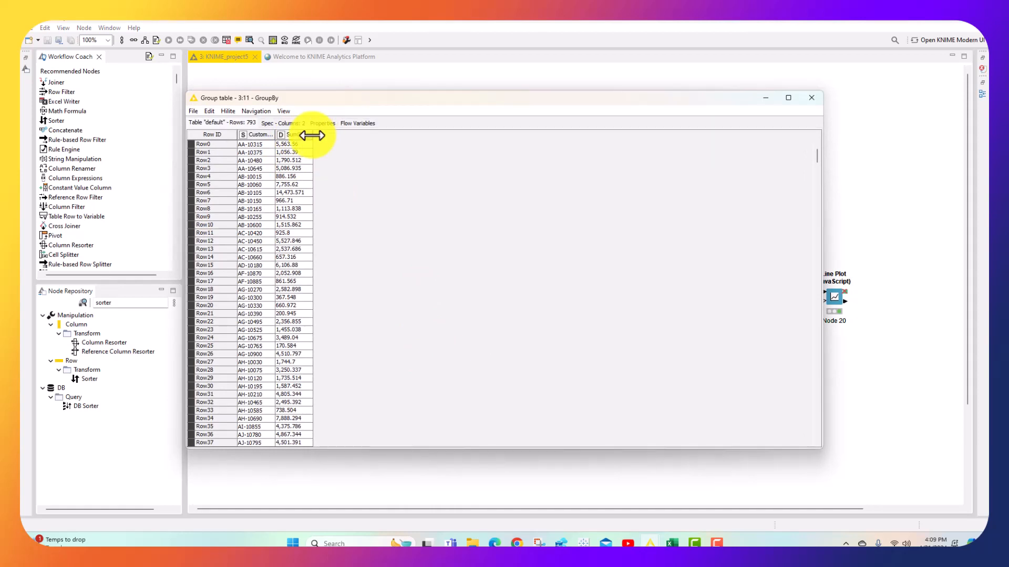
{"action": "left_click_drag", "start_coordinate": [311, 135], "coordinate": [455, 133]}
{"action": "left_click_drag", "start_coordinate": [274, 135], "coordinate": [345, 139]}
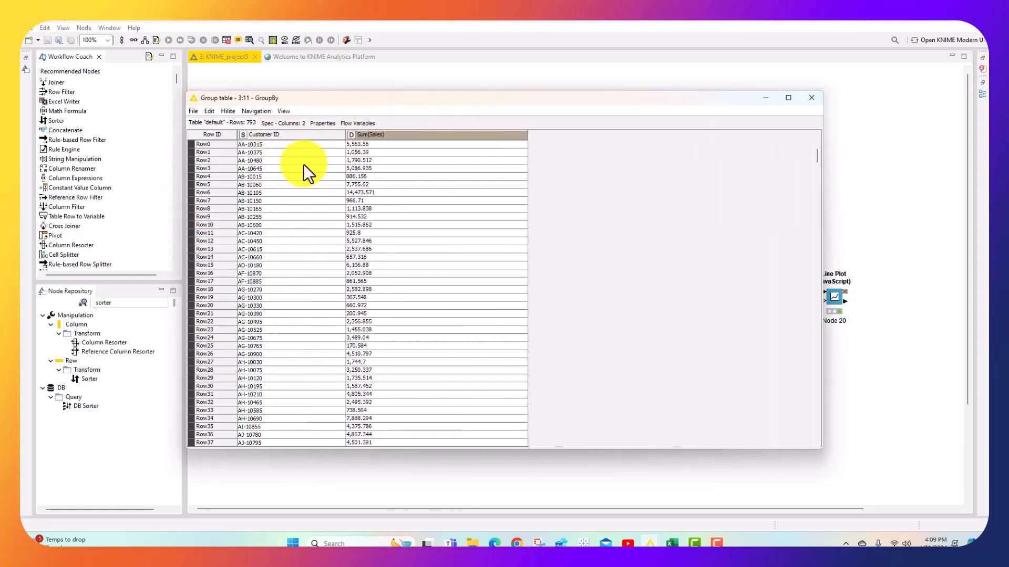
{"action": "left_click", "coordinate": [375, 143]}
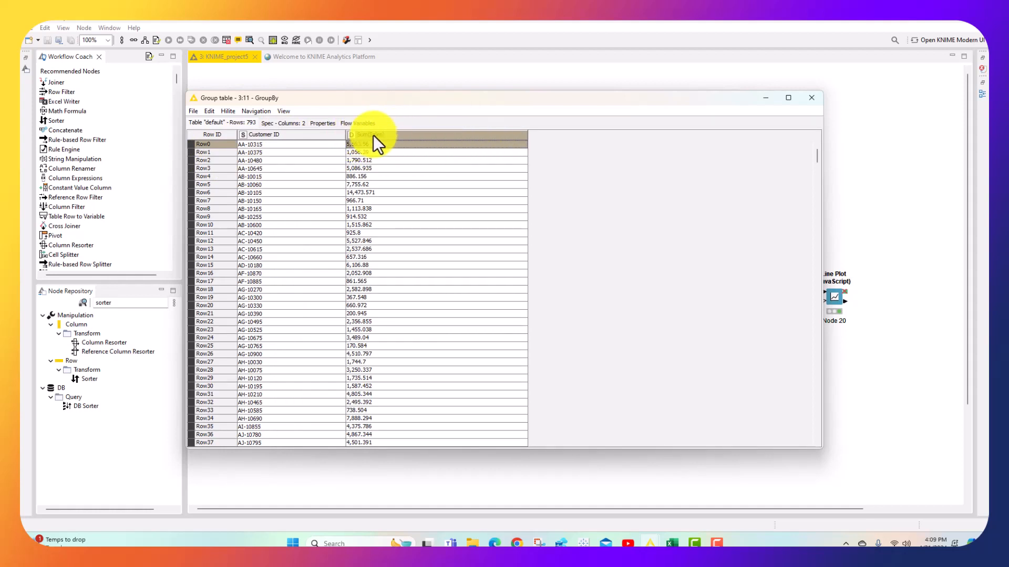
{"action": "left_click", "coordinate": [814, 97]}
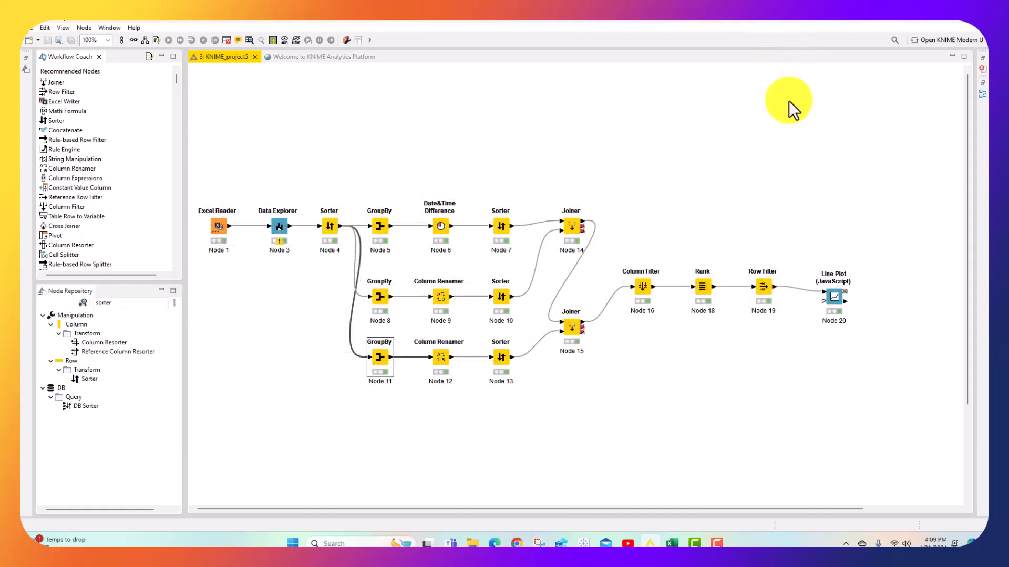
- Review the column renaming configured in the Column Renamer (Node 12) and accept its settings
{"action": "right_click", "coordinate": [443, 358]}
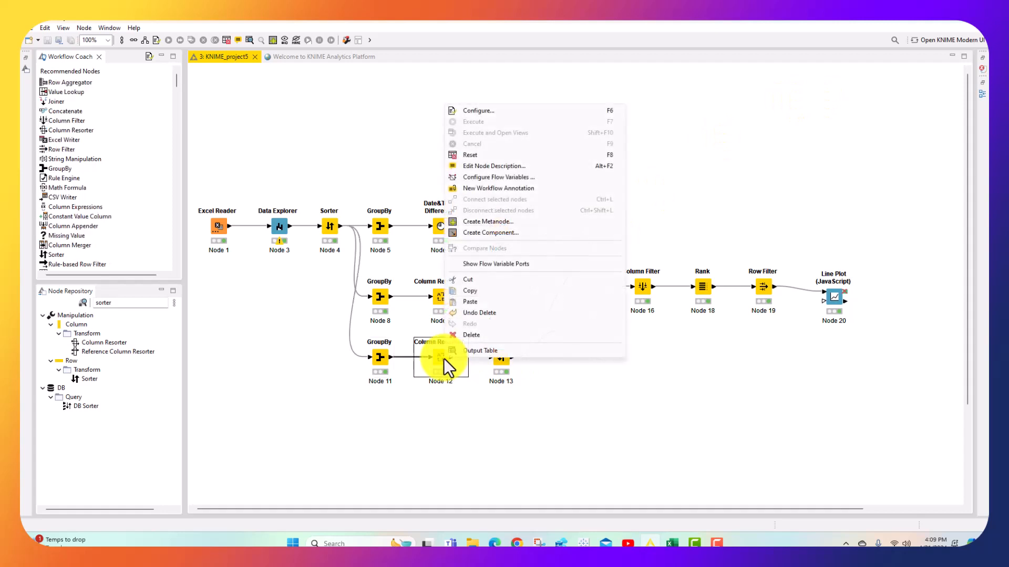
{"action": "left_click", "coordinate": [476, 111]}
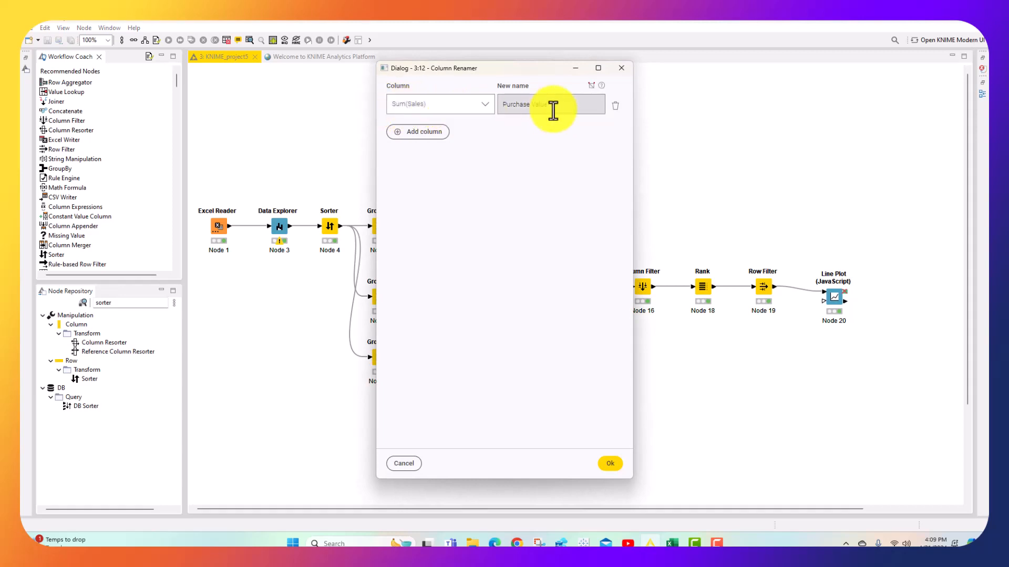
{"action": "left_click", "coordinate": [612, 464]}
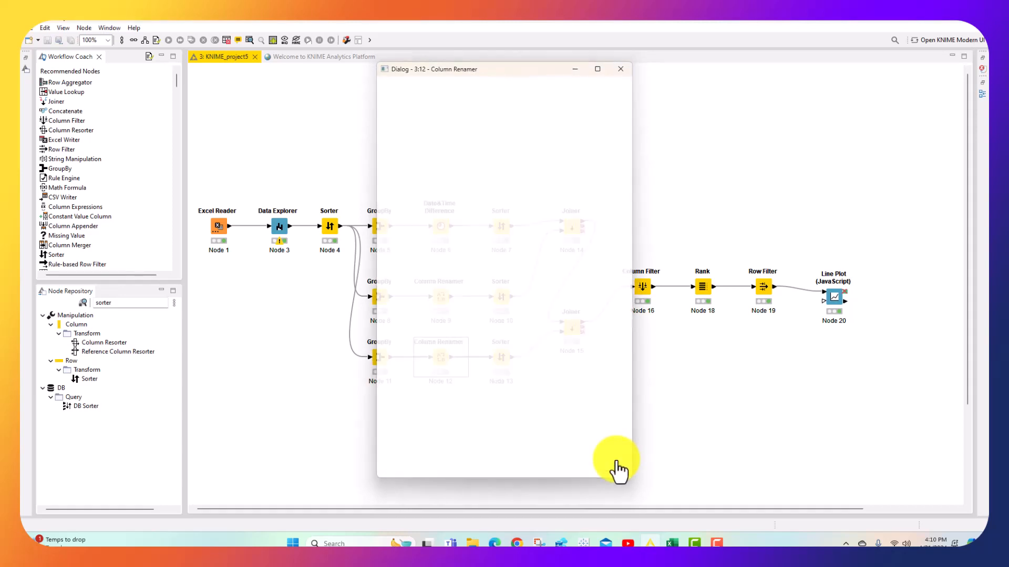
{"action": "left_click", "coordinate": [444, 362]}
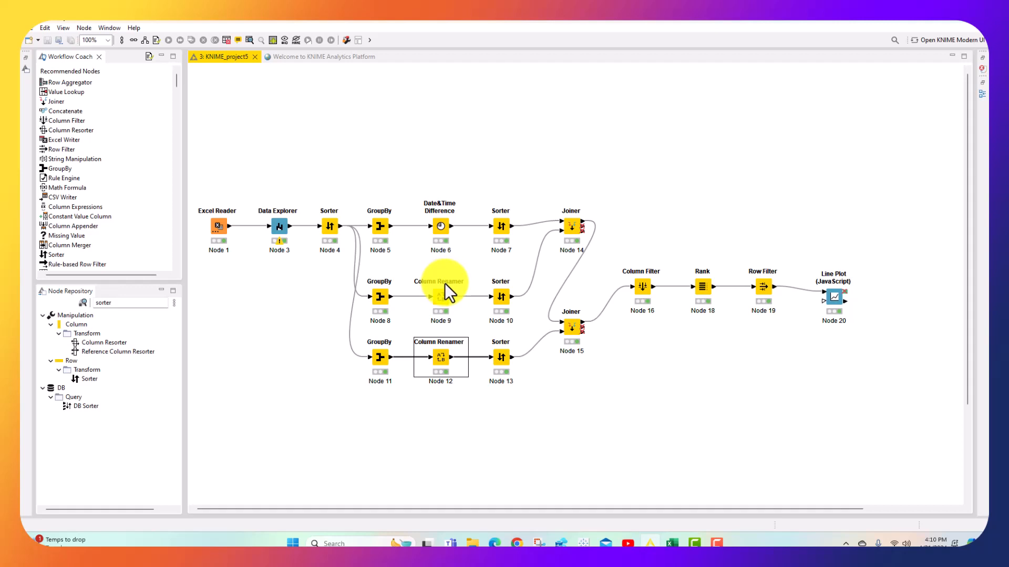
- Examine the sorted table output of the Sorter in the first branch (Node 7) and close it
{"action": "left_click_drag", "start_coordinate": [497, 226], "coordinate": [499, 225]}
{"action": "right_click", "coordinate": [499, 226]}
{"action": "left_click", "coordinate": [551, 462]}
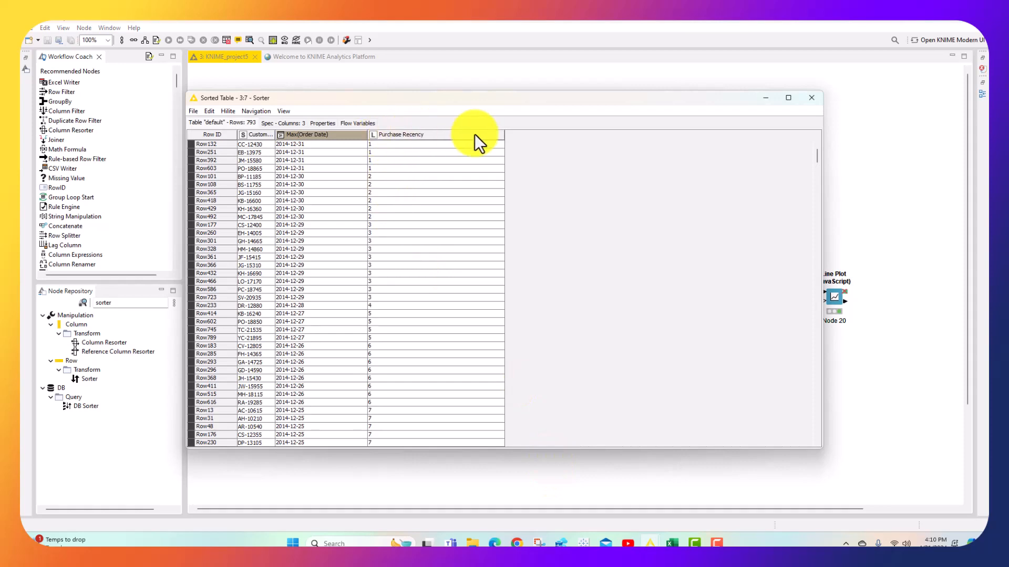
{"action": "left_click", "coordinate": [812, 98]}
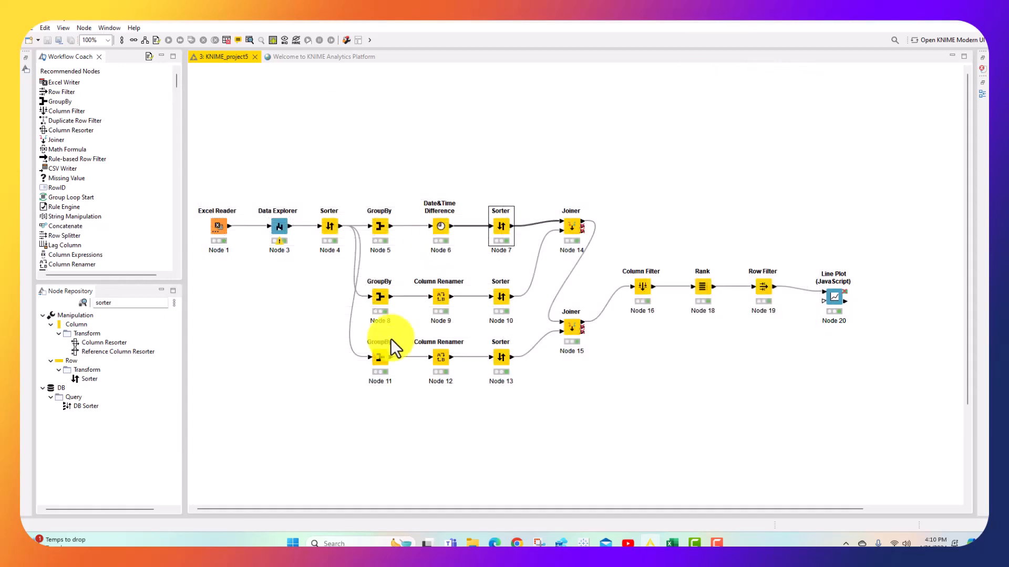
- Review the sort column and order configured in the Sorter of the second branch (Node 10)
{"action": "left_click_drag", "start_coordinate": [489, 302], "coordinate": [501, 298]}
{"action": "right_click", "coordinate": [500, 298]}
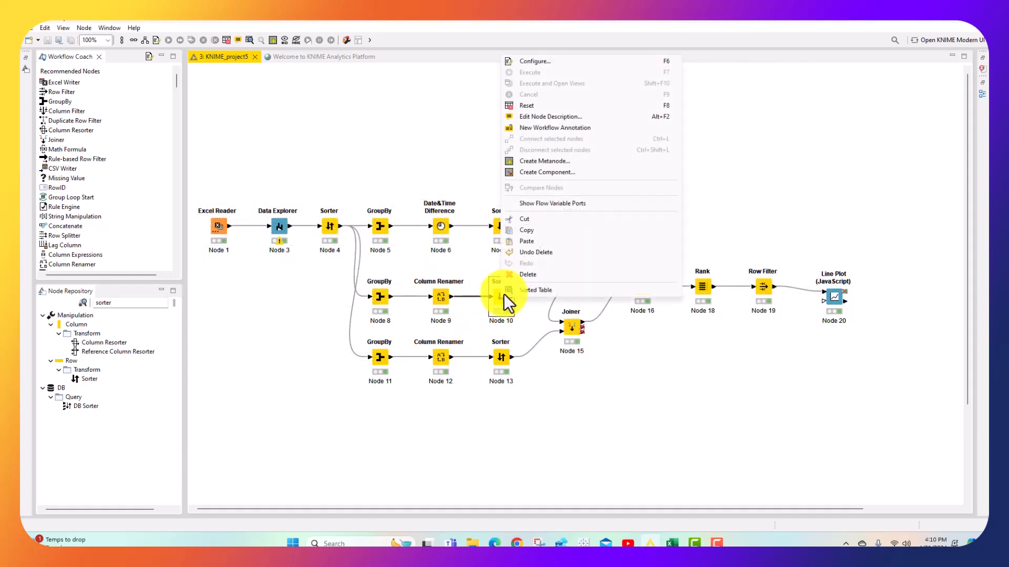
{"action": "left_click", "coordinate": [531, 62]}
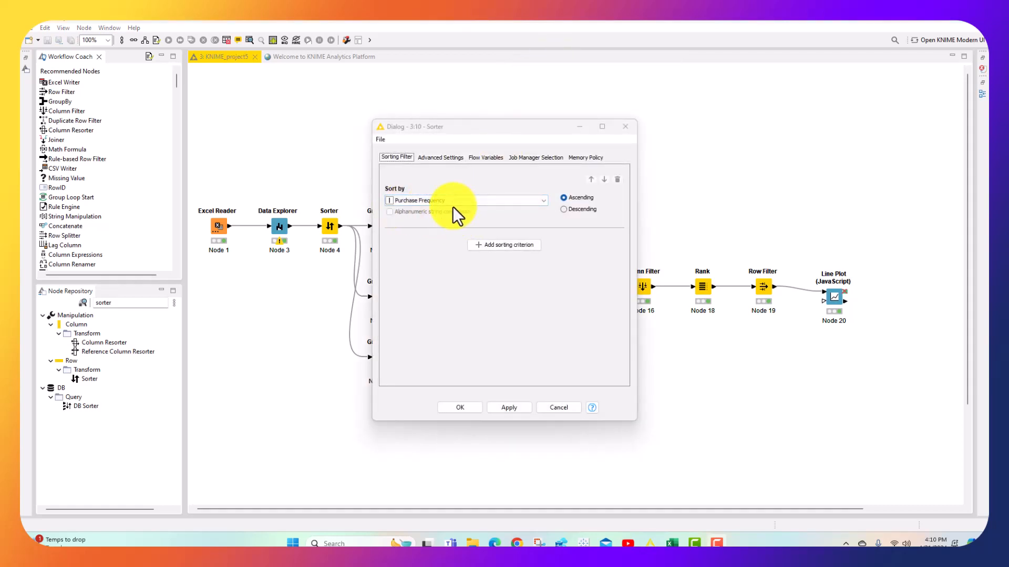
{"action": "left_click", "coordinate": [625, 126]}
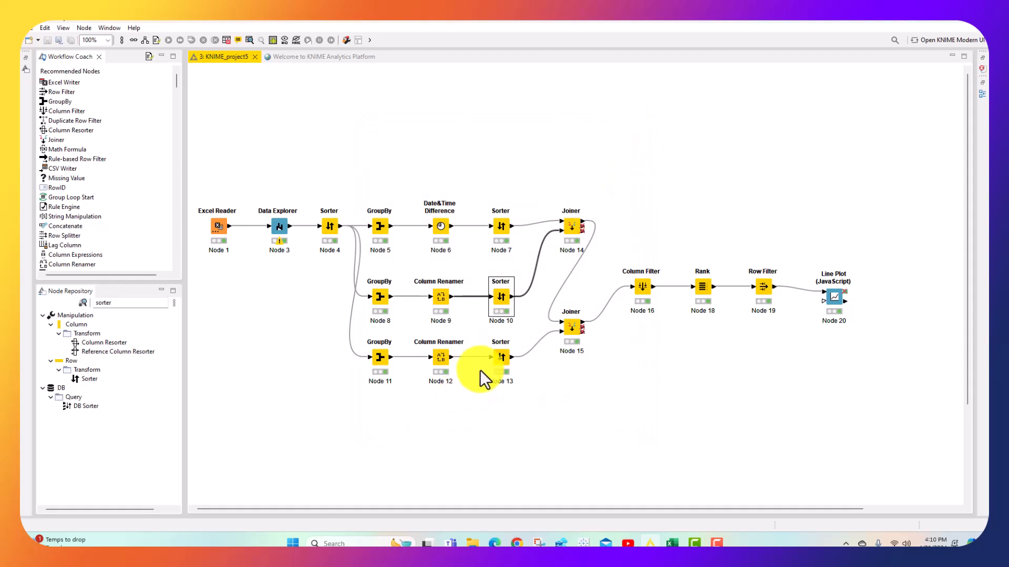
- Review the sort column and order configured in the Sorter of the third branch (Node 13)
{"action": "left_click_drag", "start_coordinate": [496, 361], "coordinate": [496, 361]}
{"action": "right_click", "coordinate": [495, 361]}
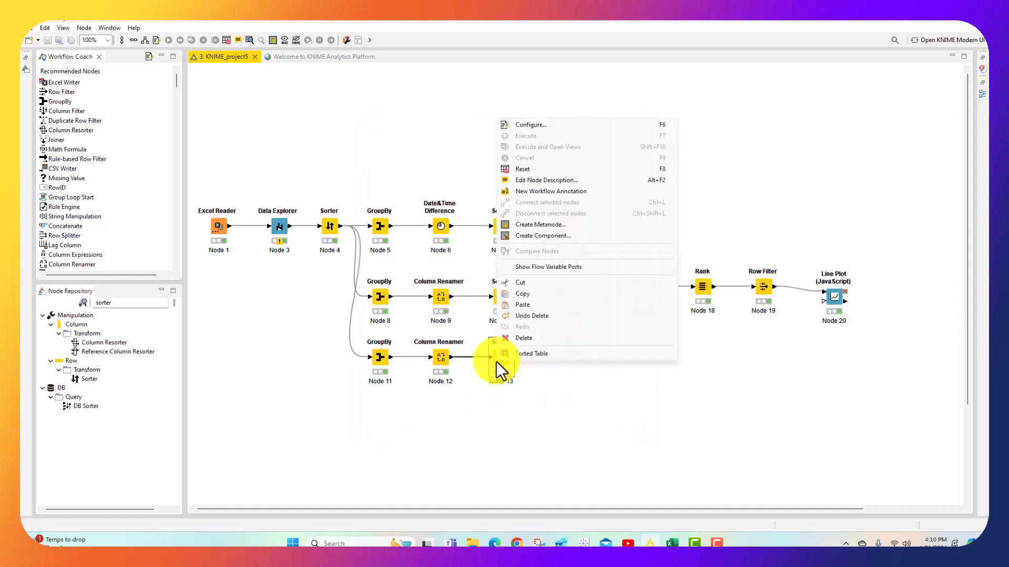
{"action": "left_click", "coordinate": [541, 125]}
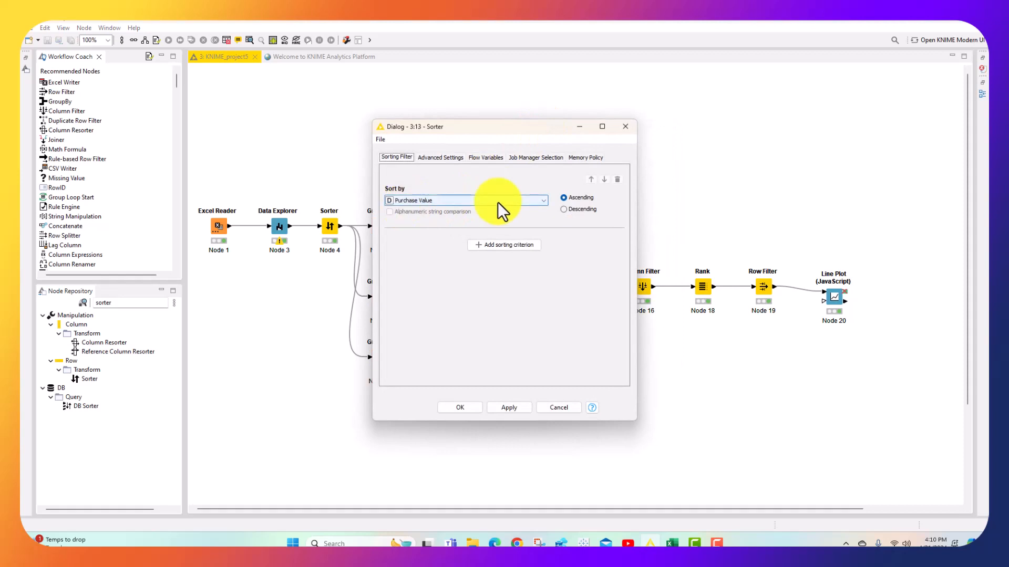
{"action": "left_click", "coordinate": [626, 126]}
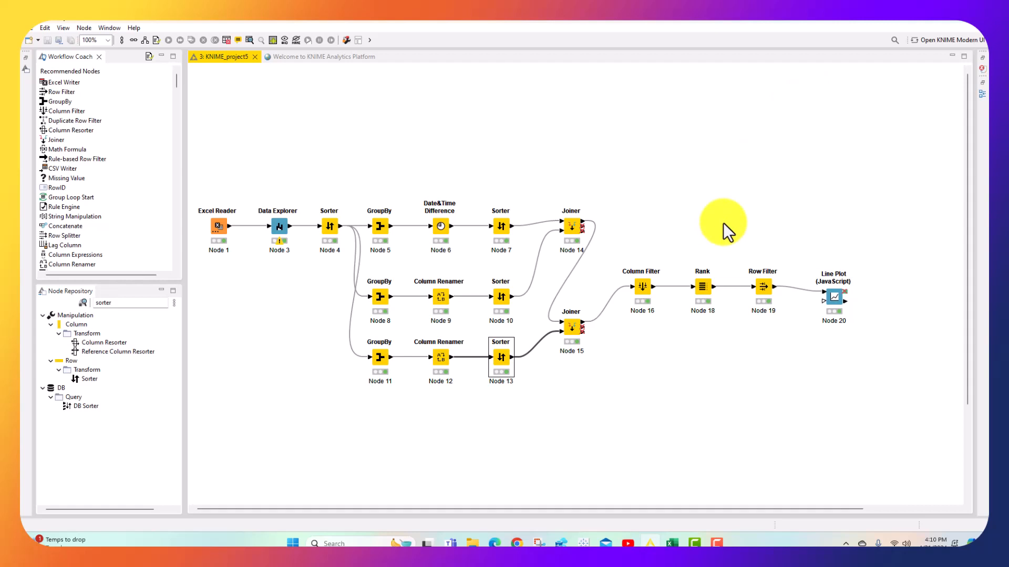
{"action": "left_click", "coordinate": [499, 226]}
{"action": "left_click", "coordinate": [505, 361]}
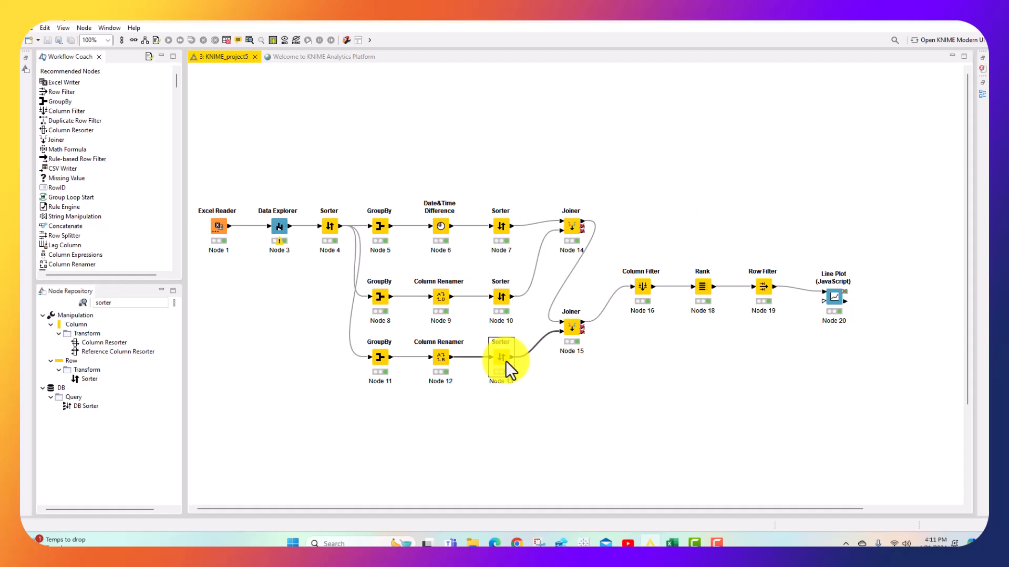
{"action": "left_click", "coordinate": [571, 228]}
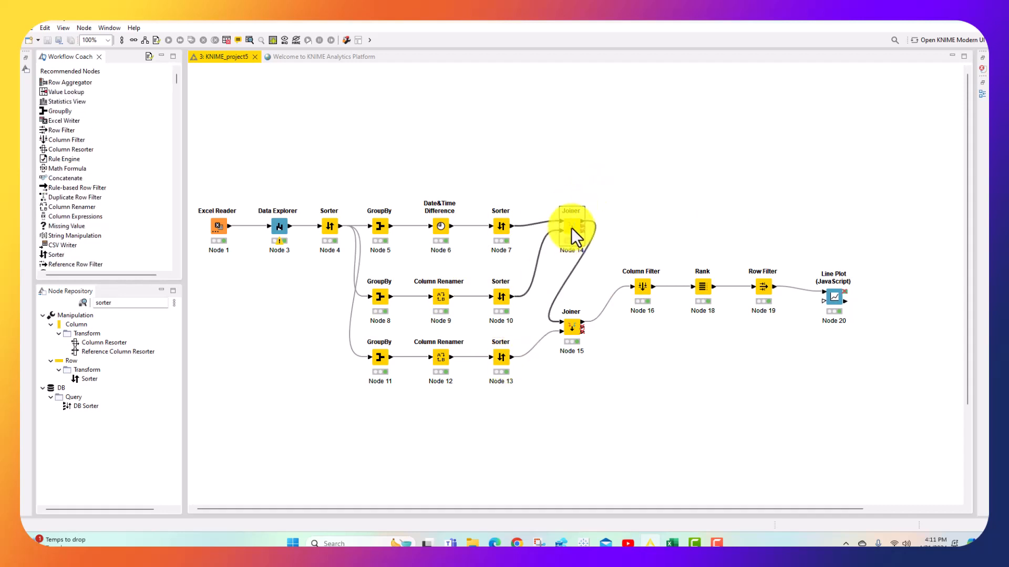
{"action": "left_click", "coordinate": [501, 225]}
{"action": "left_click", "coordinate": [498, 294]}
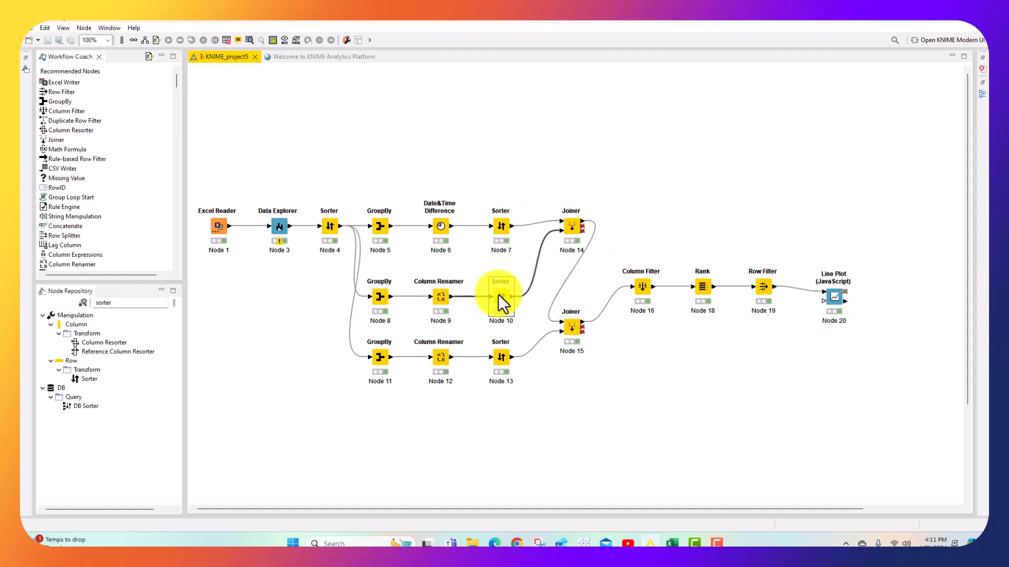
- Review the join columns and join type configured in the first Joiner (Node 14), leaving the settings as they are
{"action": "right_click", "coordinate": [574, 226]}
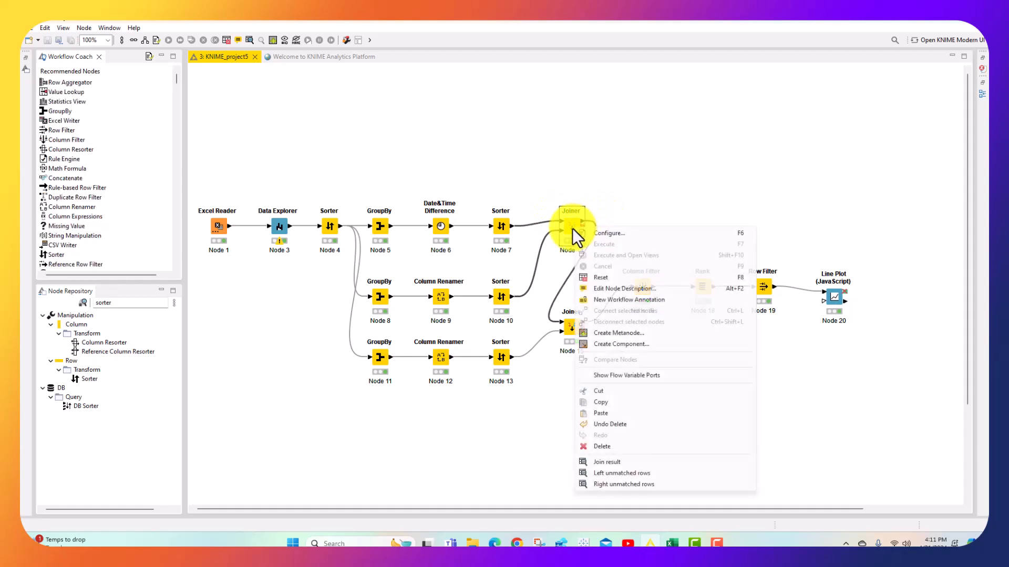
{"action": "left_click", "coordinate": [627, 235]}
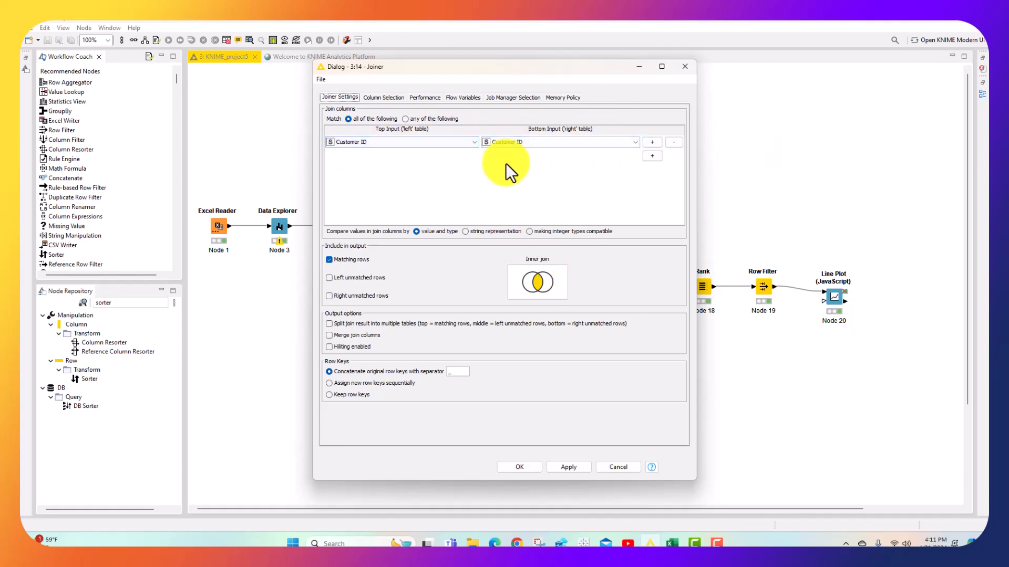
{"action": "left_click", "coordinate": [620, 468]}
- Examine the join result of the first Joiner (Node 14) with its columns widened to show full names, and close it
{"action": "left_click", "coordinate": [573, 228]}
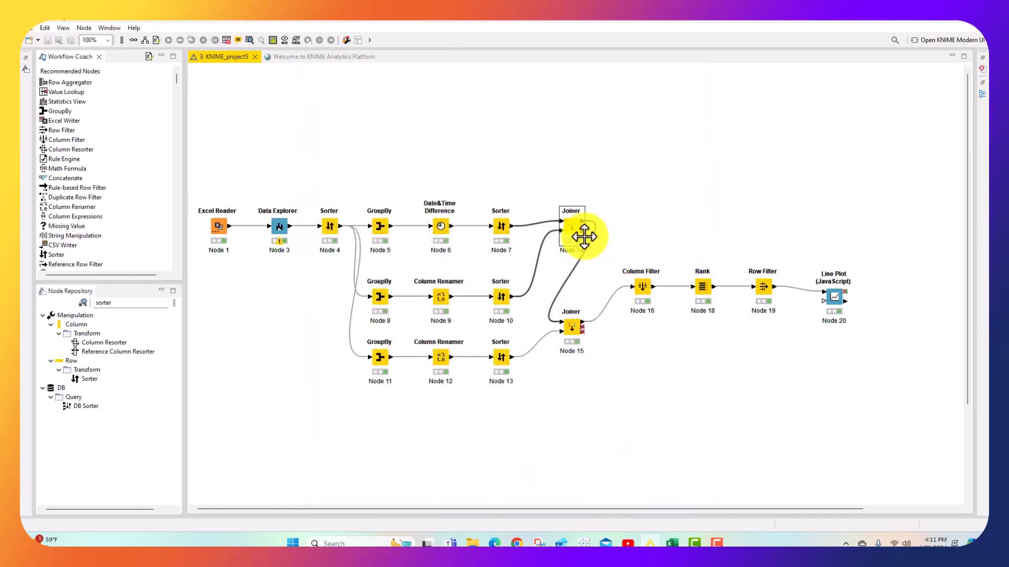
{"action": "right_click", "coordinate": [572, 228]}
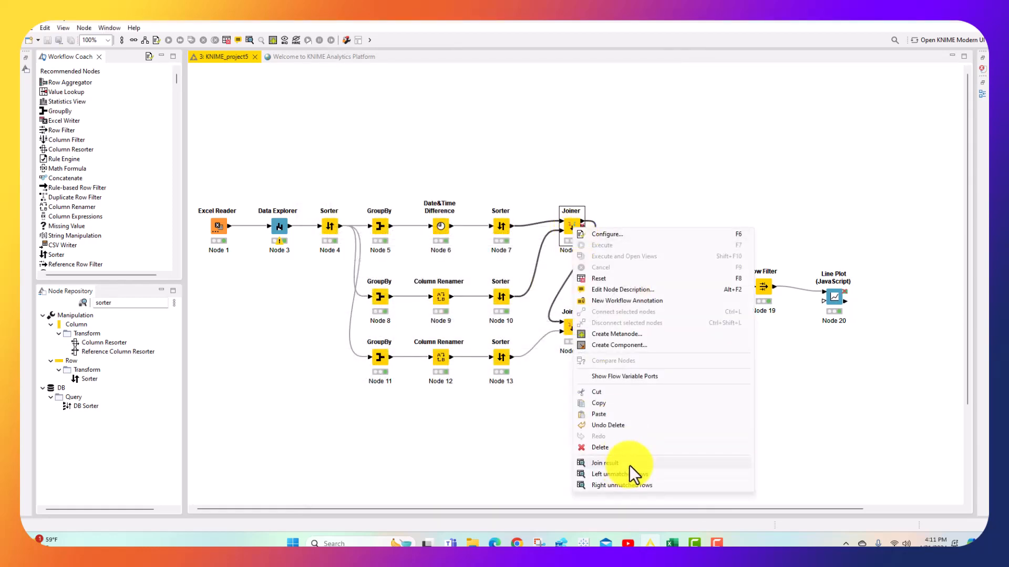
{"action": "left_click", "coordinate": [629, 465]}
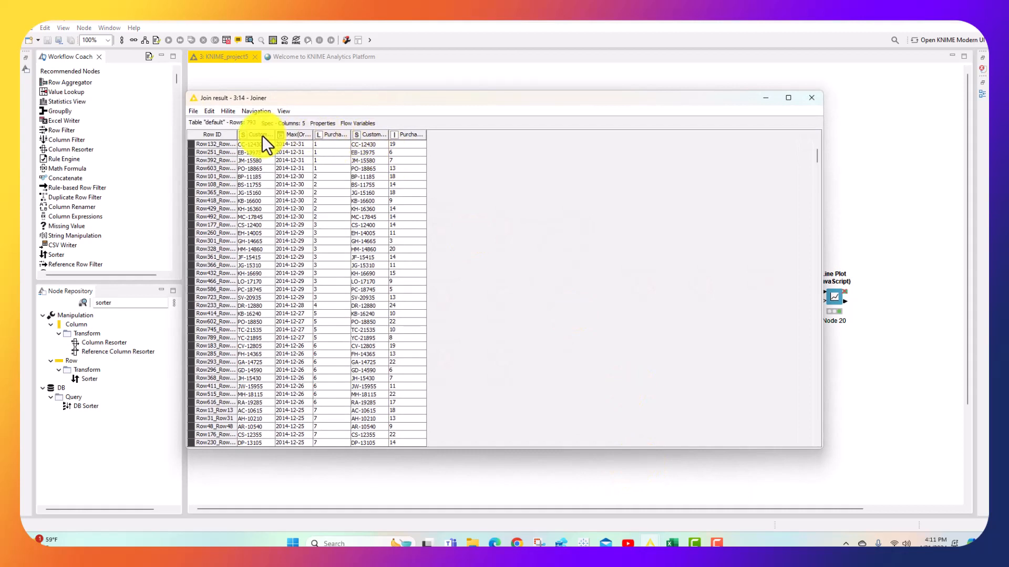
{"action": "left_click_drag", "start_coordinate": [274, 135], "coordinate": [479, 137]}
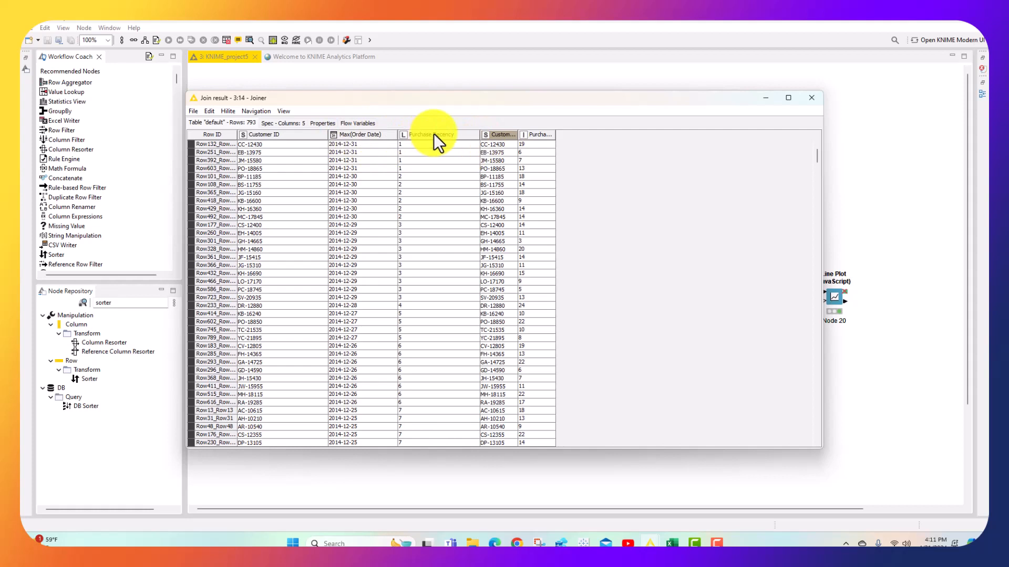
{"action": "left_click_drag", "start_coordinate": [518, 134], "coordinate": [589, 135]}
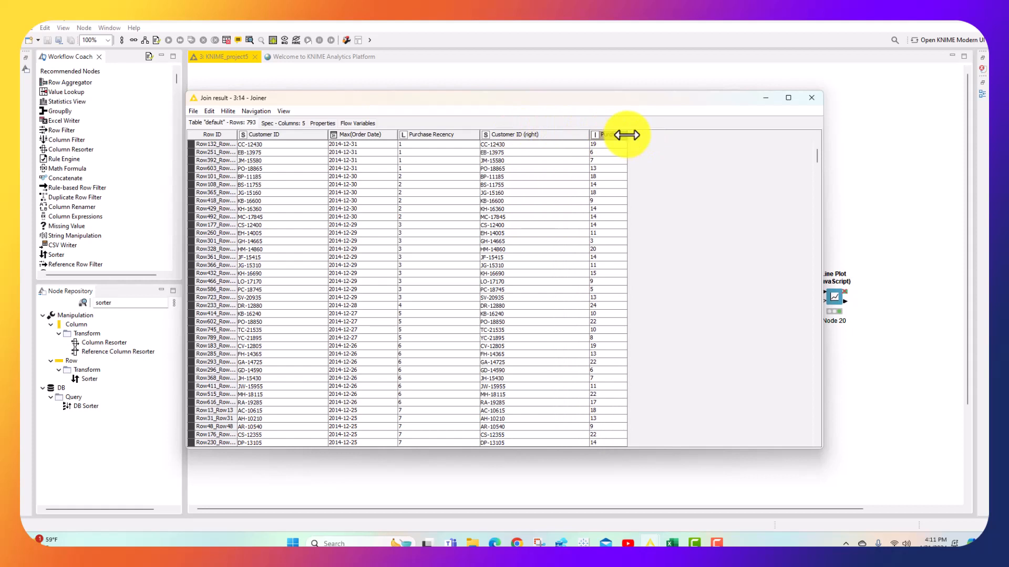
{"action": "left_click_drag", "start_coordinate": [626, 135], "coordinate": [732, 135]}
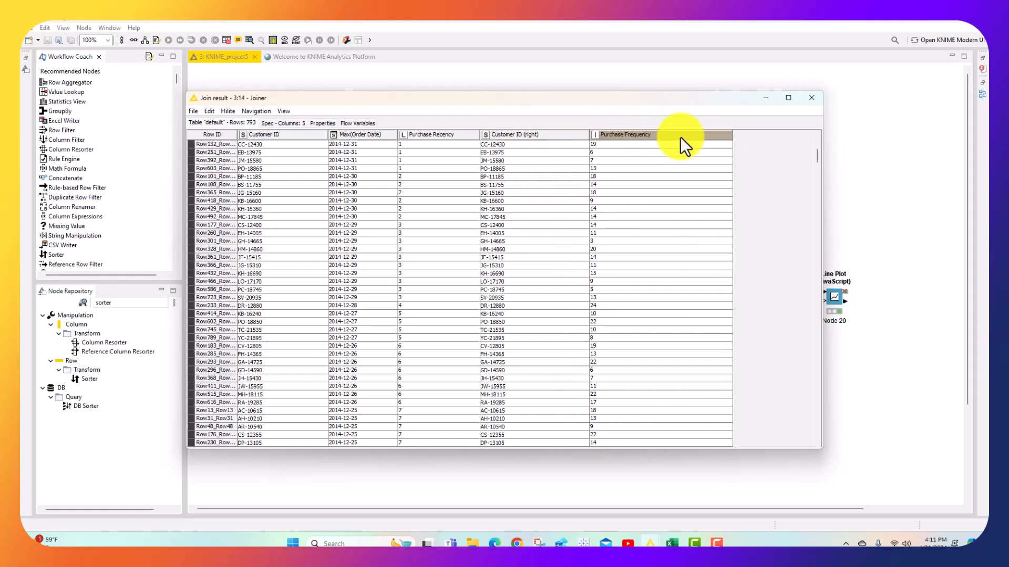
{"action": "left_click", "coordinate": [820, 98]}
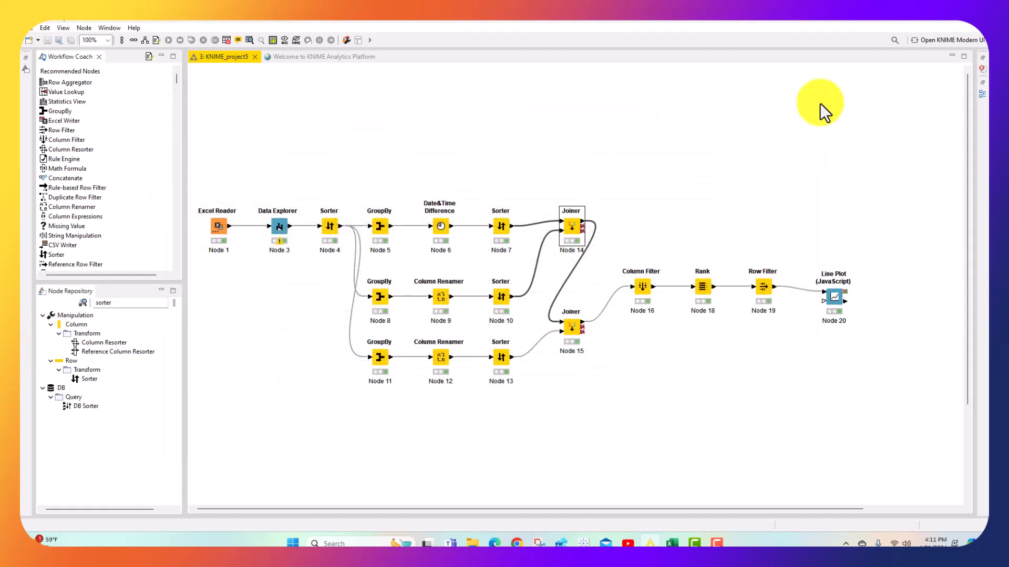
{"action": "left_click", "coordinate": [569, 330]}
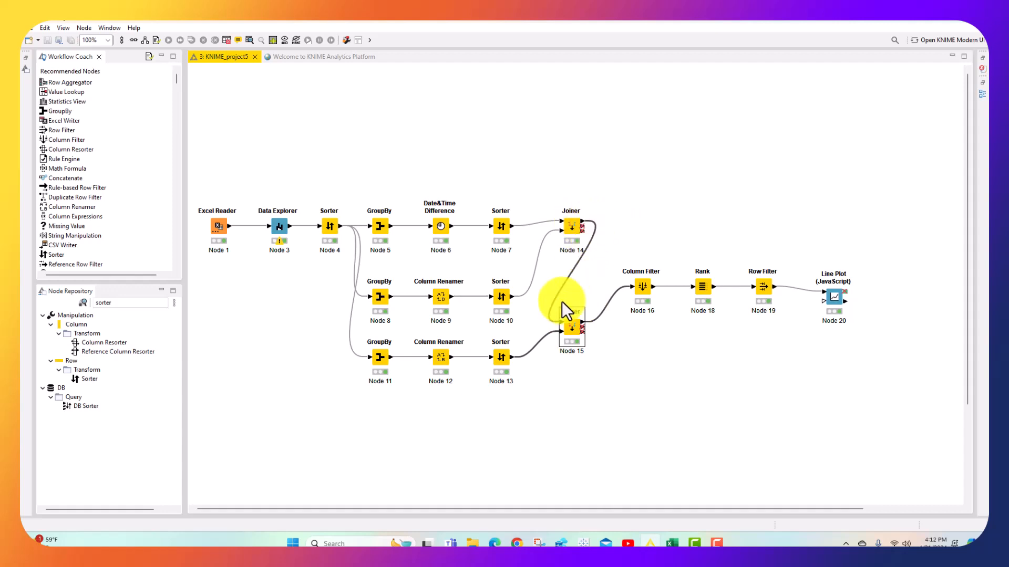
{"action": "left_click", "coordinate": [501, 359]}
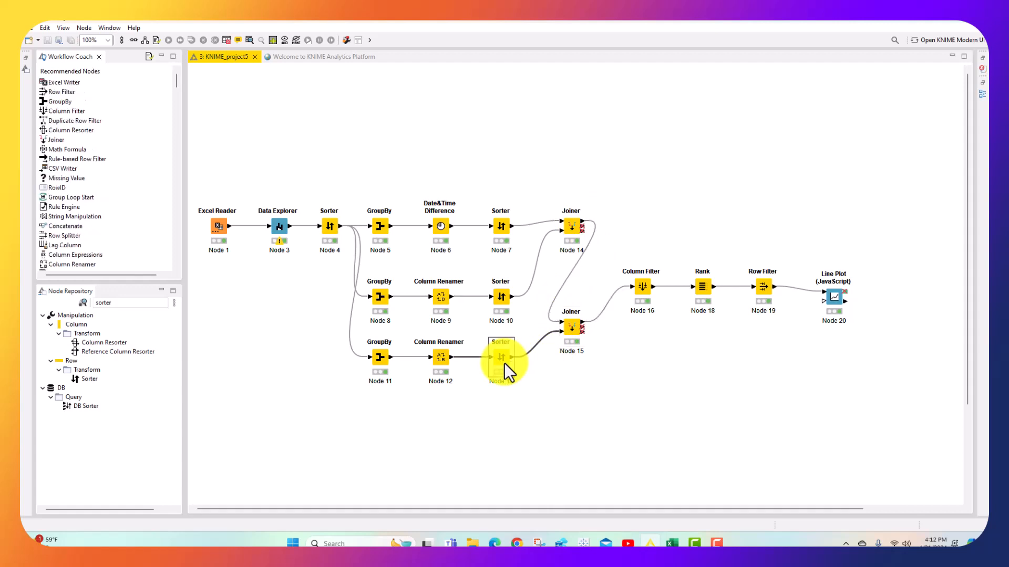
- Review the join columns and join type configured in the second Joiner (Node 15), leaving the settings as they are
{"action": "right_click", "coordinate": [575, 325]}
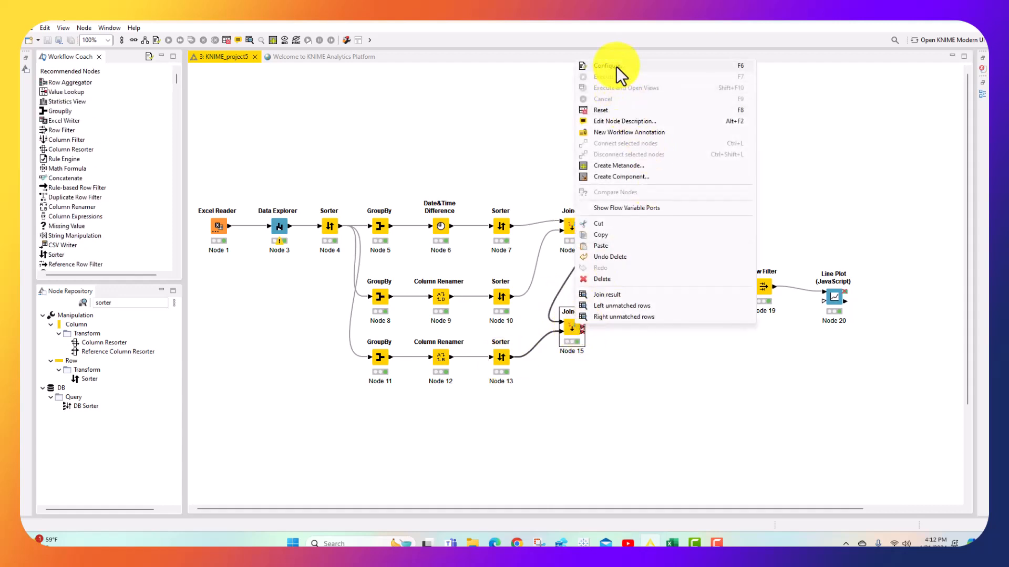
{"action": "left_click", "coordinate": [616, 66]}
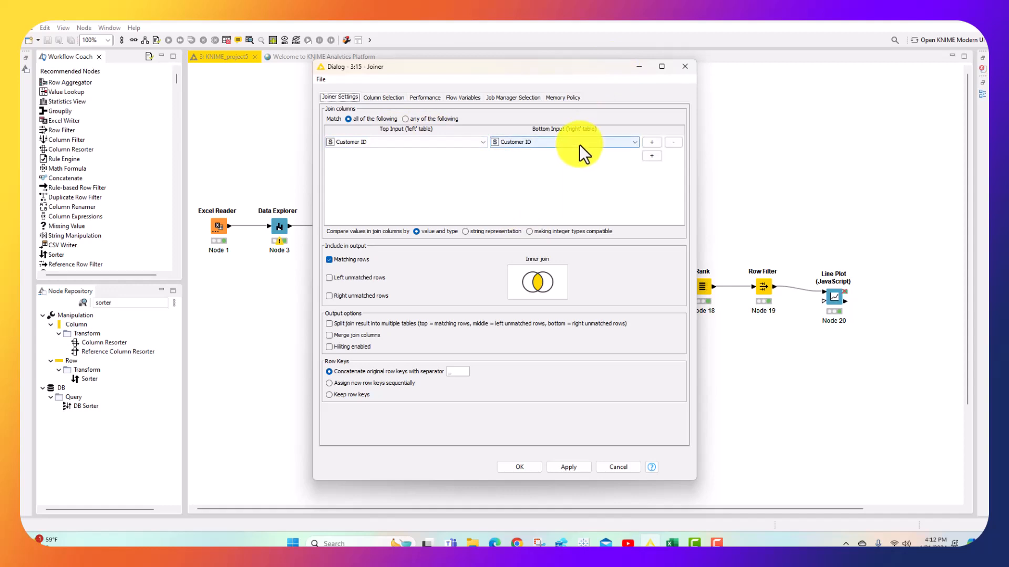
{"action": "left_click", "coordinate": [622, 468]}
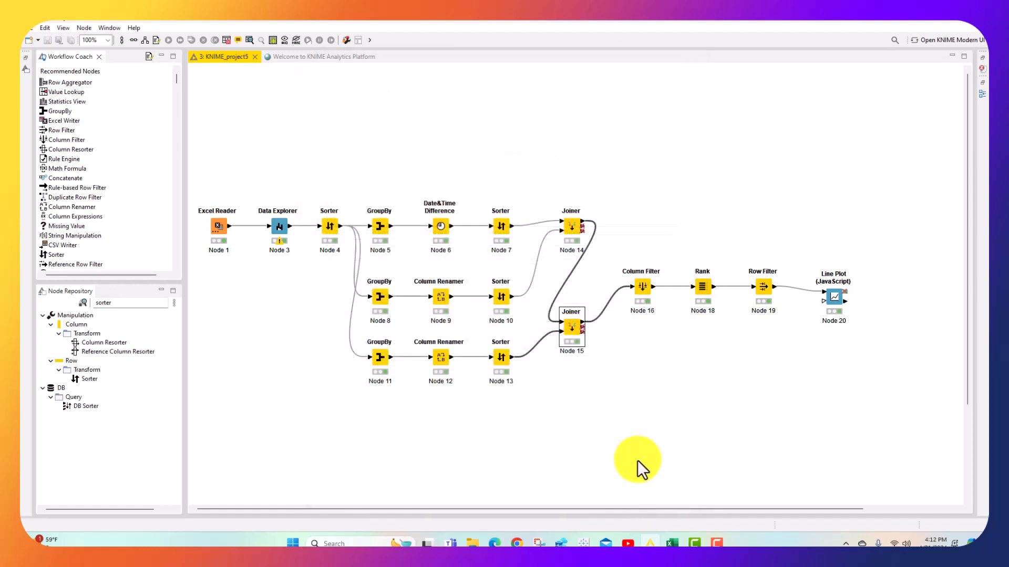
- Open the join result of the second Joiner (Node 15), maximize it and widen its columns to show their full names
{"action": "right_click", "coordinate": [576, 326]}
{"action": "left_click", "coordinate": [630, 298]}
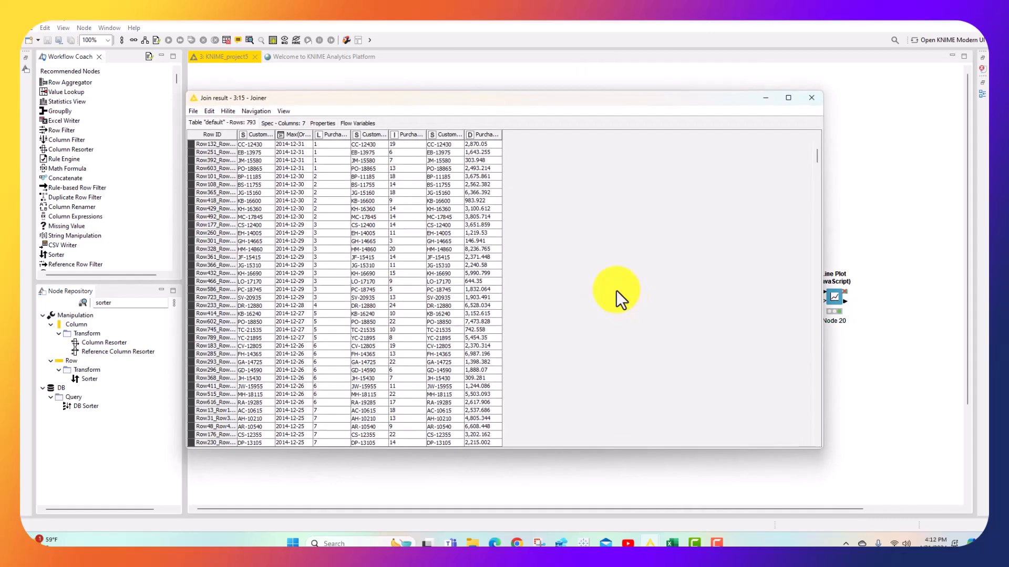
{"action": "left_click_drag", "start_coordinate": [274, 135], "coordinate": [769, 136]}
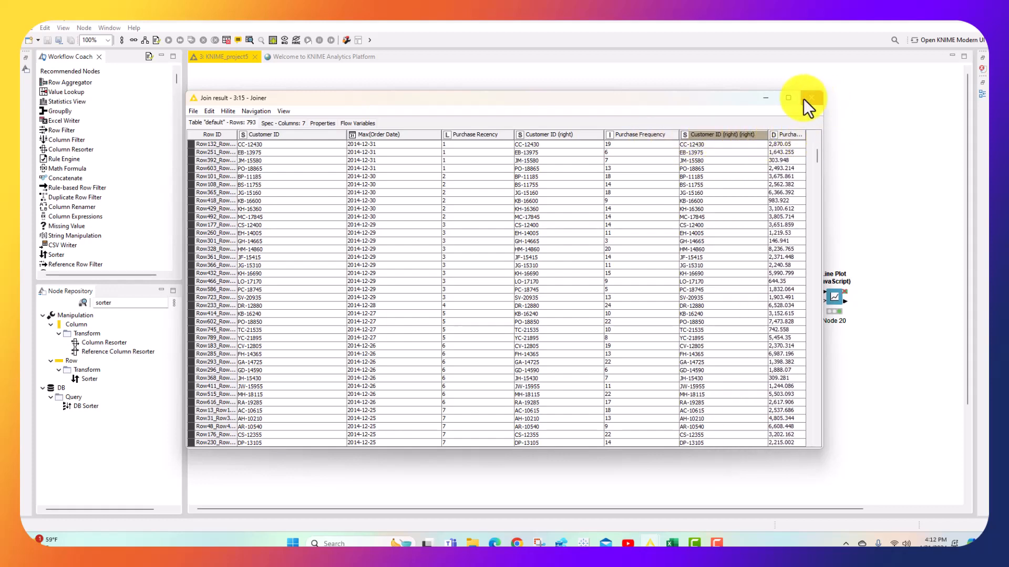
{"action": "left_click", "coordinate": [788, 98]}
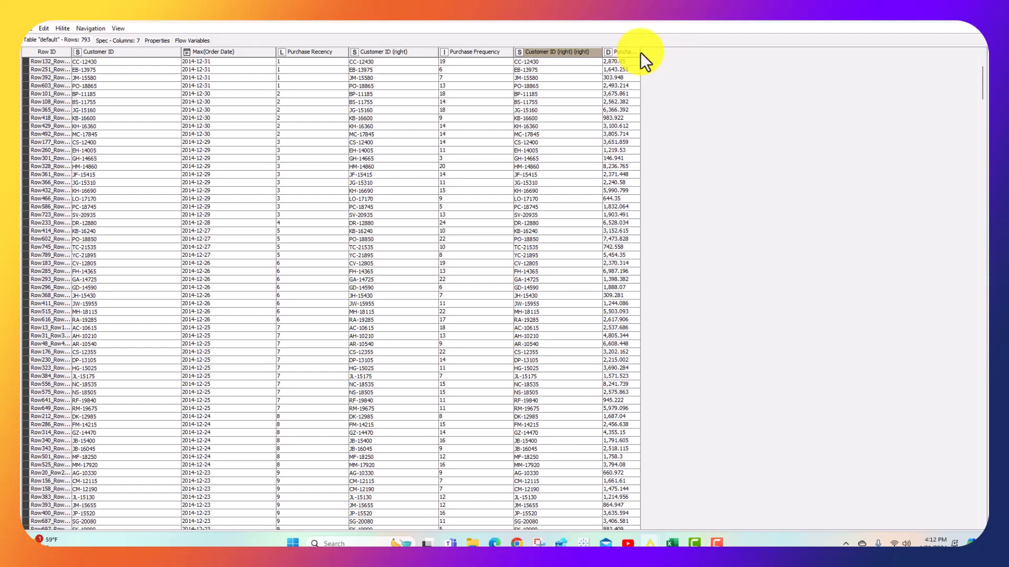
{"action": "left_click_drag", "start_coordinate": [641, 55], "coordinate": [702, 57]}
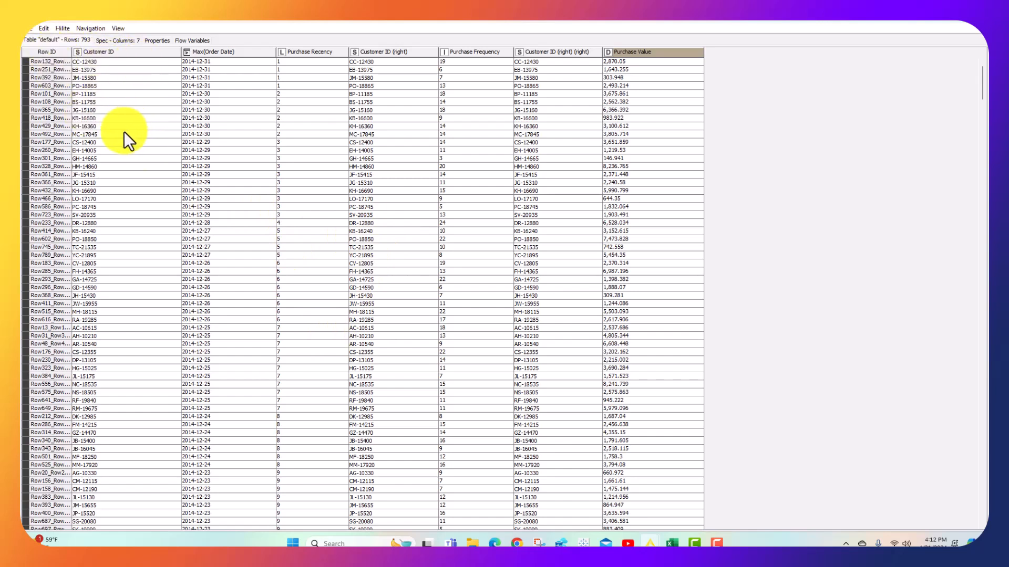
- Check the Customer ID, Customer ID (right) and Customer ID (right) (right) columns in the join result, and close the table
{"action": "right_click", "coordinate": [119, 51]}
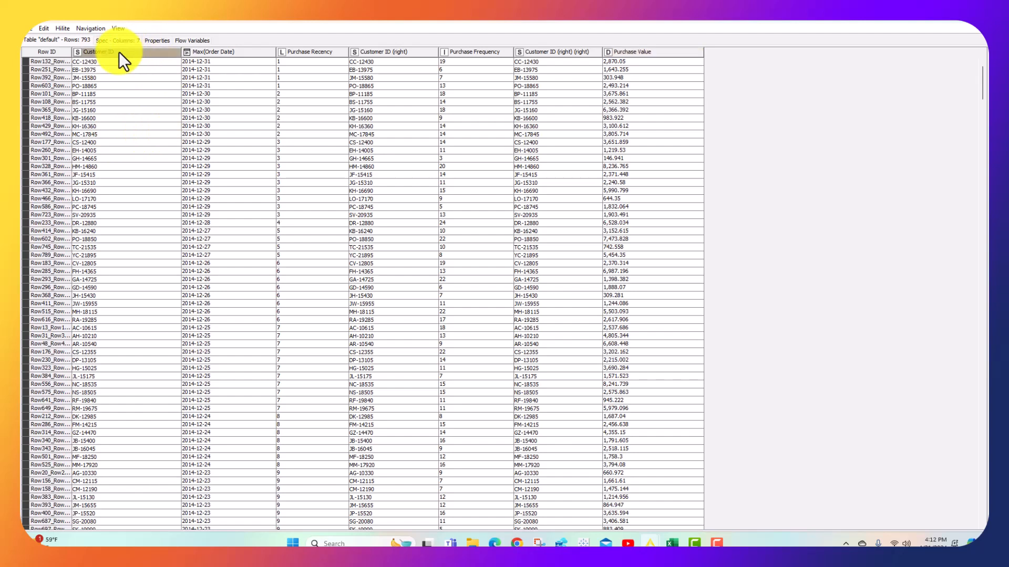
{"action": "right_click", "coordinate": [392, 49]}
{"action": "right_click", "coordinate": [567, 52]}
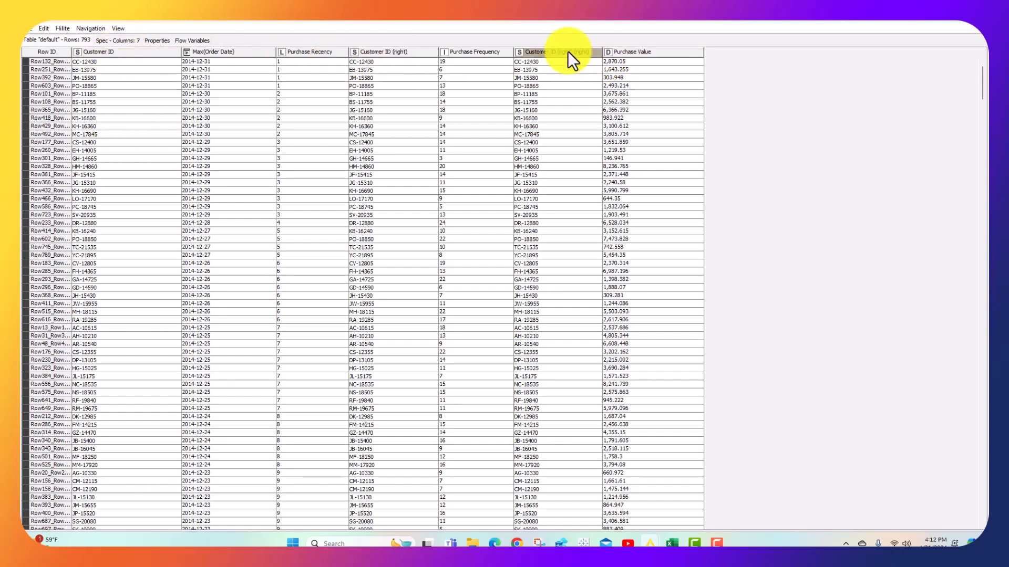
{"action": "left_click", "coordinate": [884, 236]}
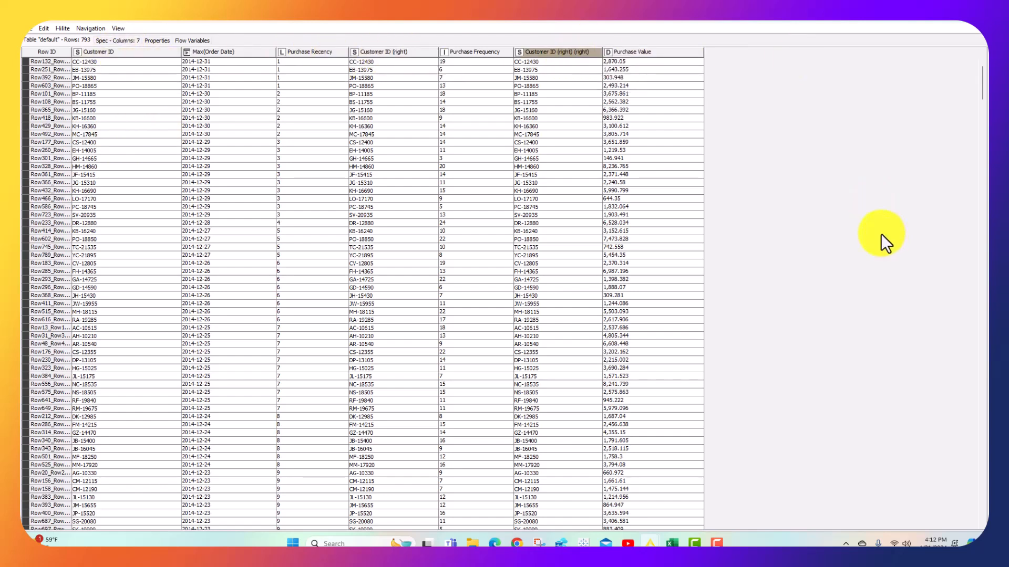
{"action": "left_click", "coordinate": [977, 25]}
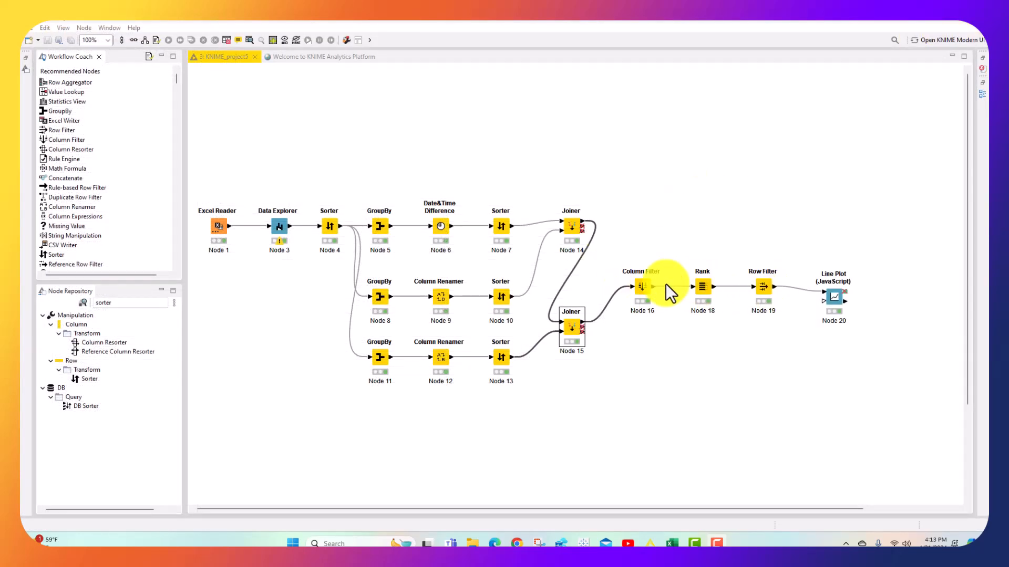
- Review which columns the Column Filter (Node 16) excludes and includes, and close its configuration
{"action": "left_click", "coordinate": [645, 283]}
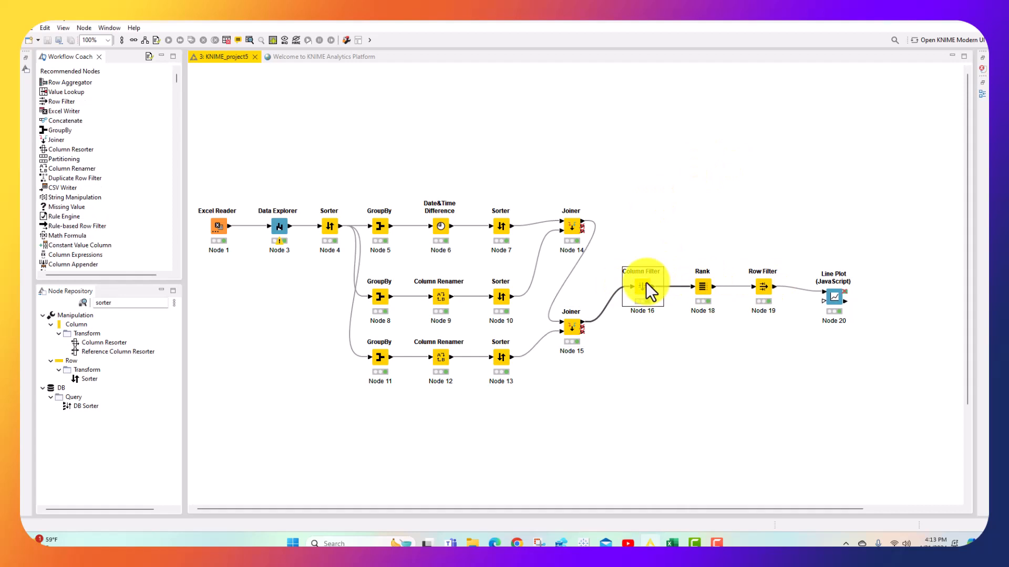
{"action": "right_click", "coordinate": [645, 282]}
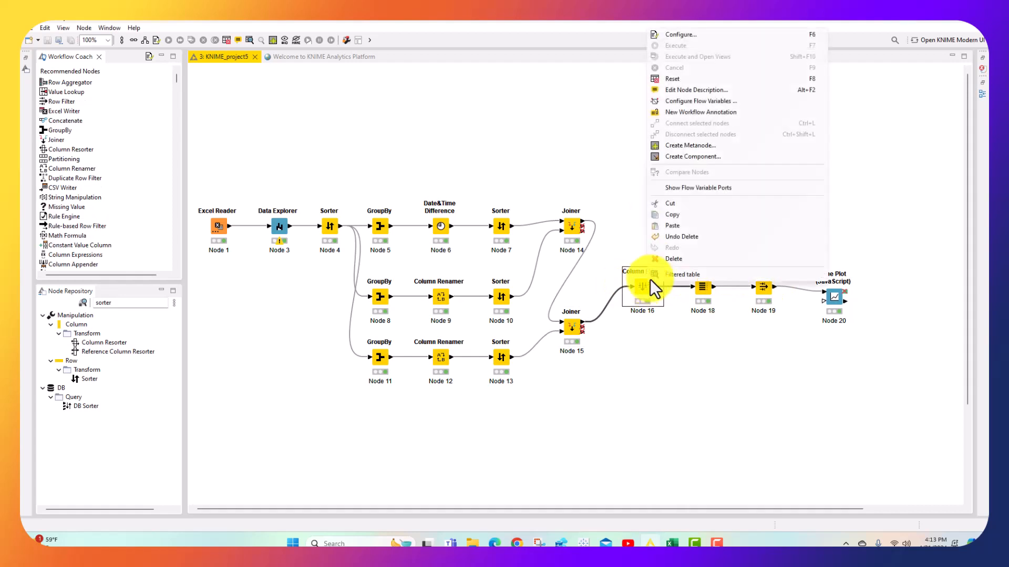
{"action": "left_click", "coordinate": [680, 34]}
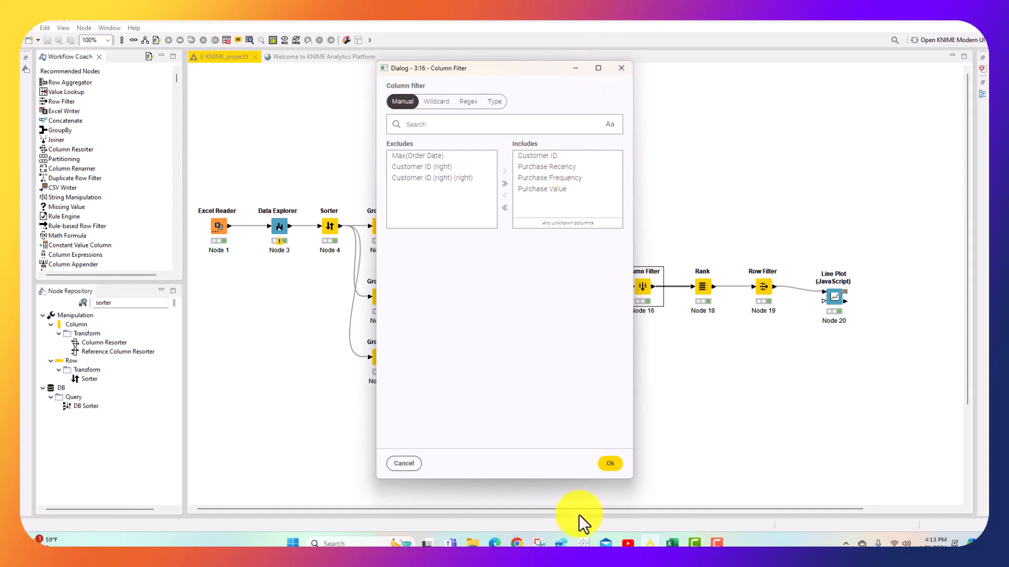
{"action": "left_click", "coordinate": [610, 463]}
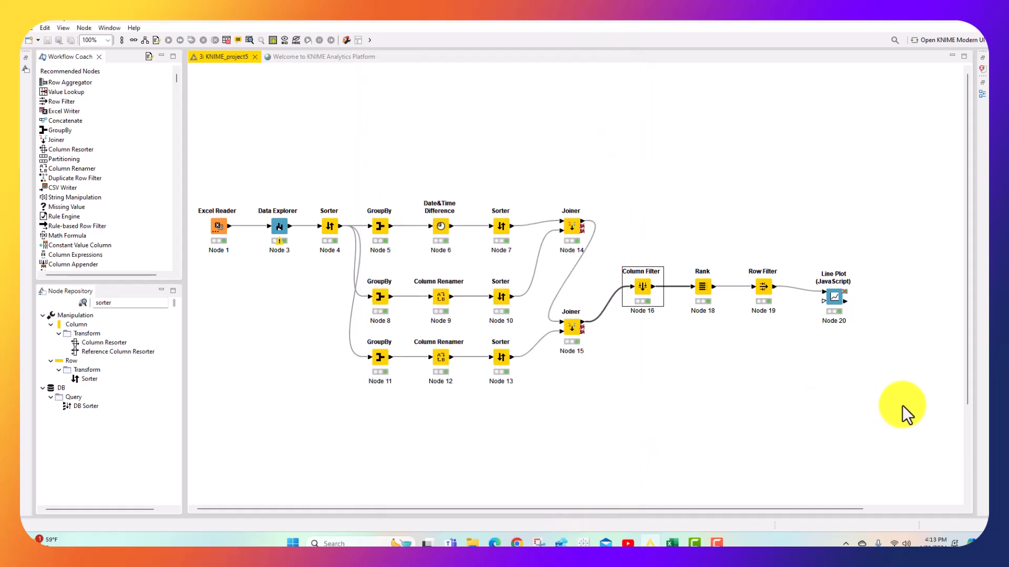